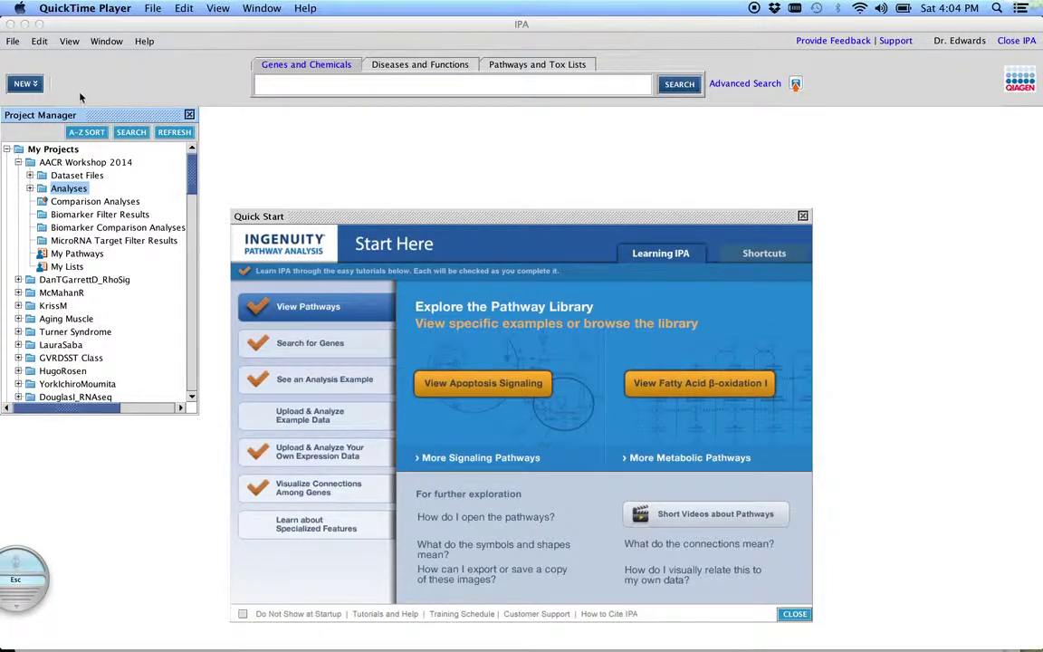
Start a New Core Analysis from the NEW menu and move its dialog toward the centre.
click(27, 84)
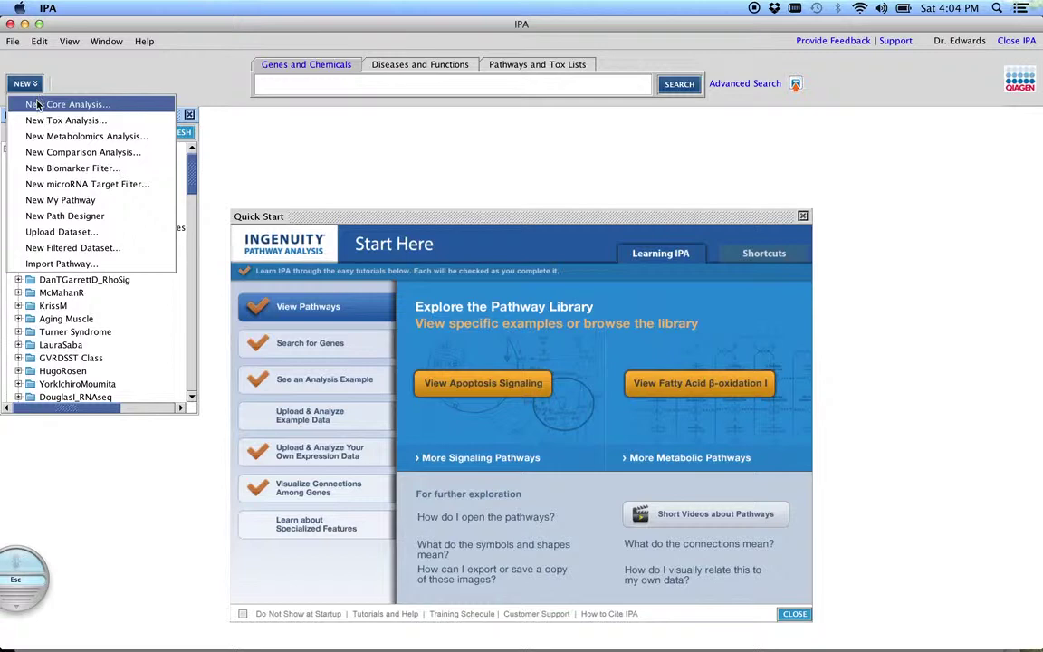
click(37, 104)
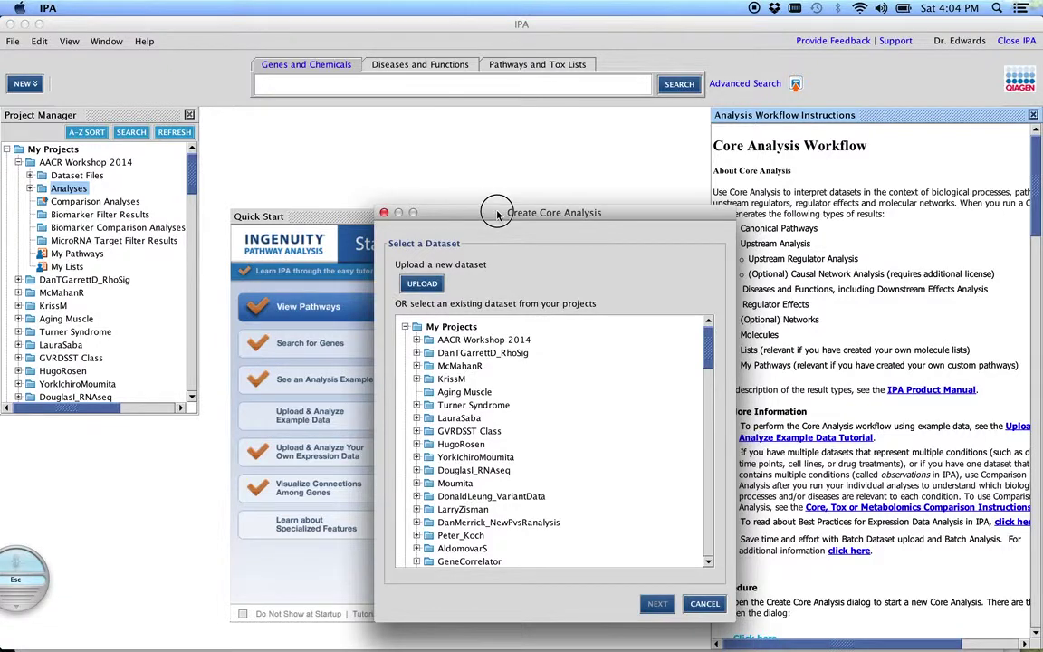
drag(497, 214, 440, 136)
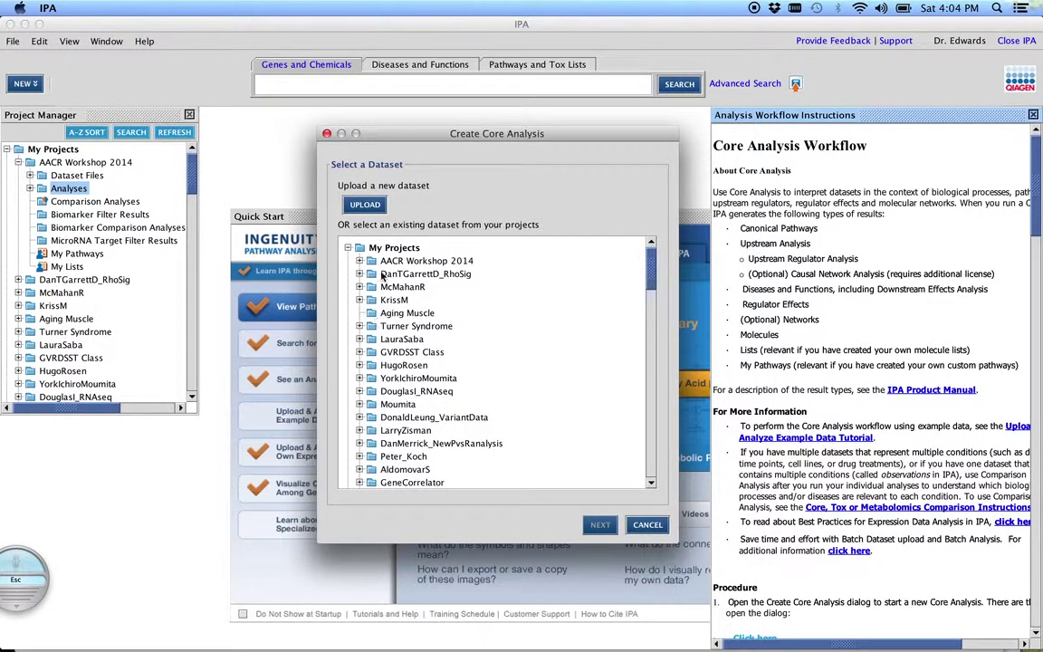
Upload RNAseq_Rep_FDR05_748trans.txt from the Desktop folder as a new dataset.
click(366, 205)
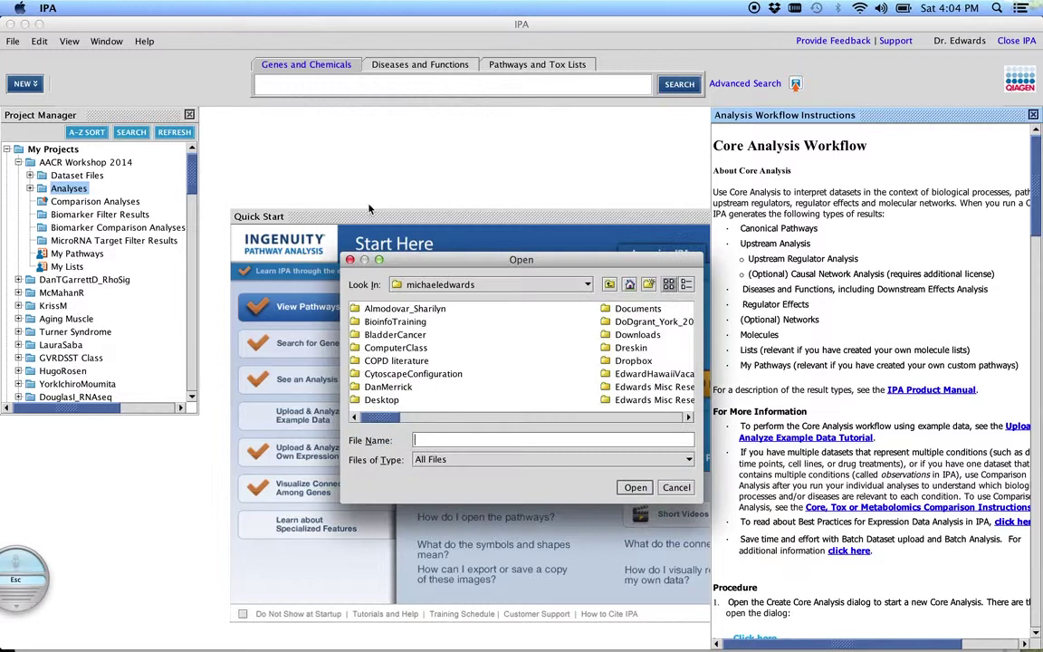
drag(451, 261, 371, 125)
click(505, 151)
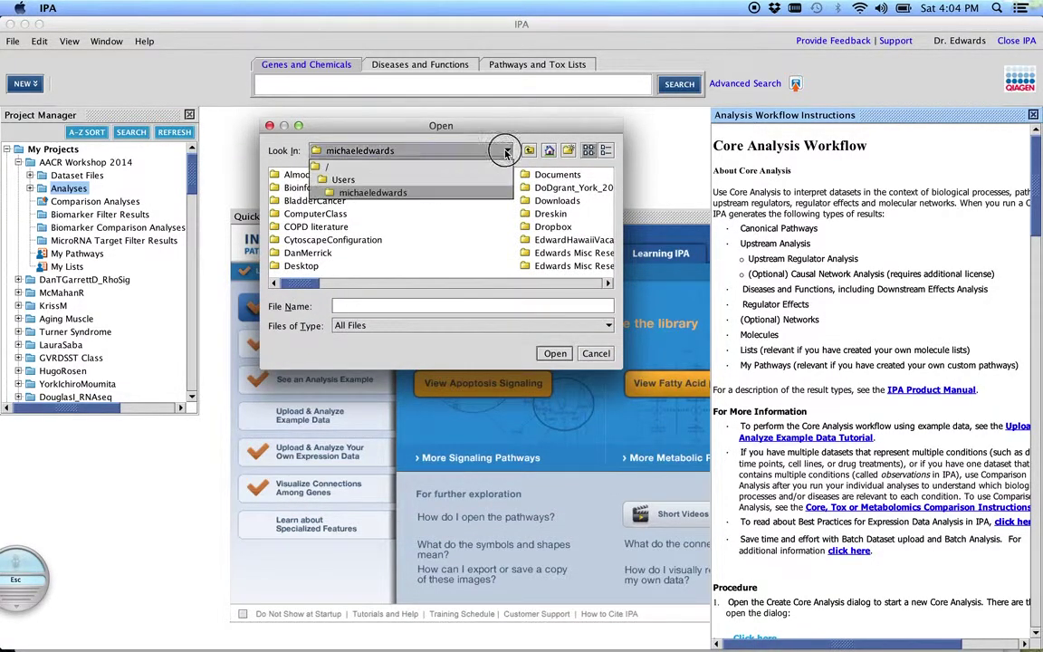
click(463, 186)
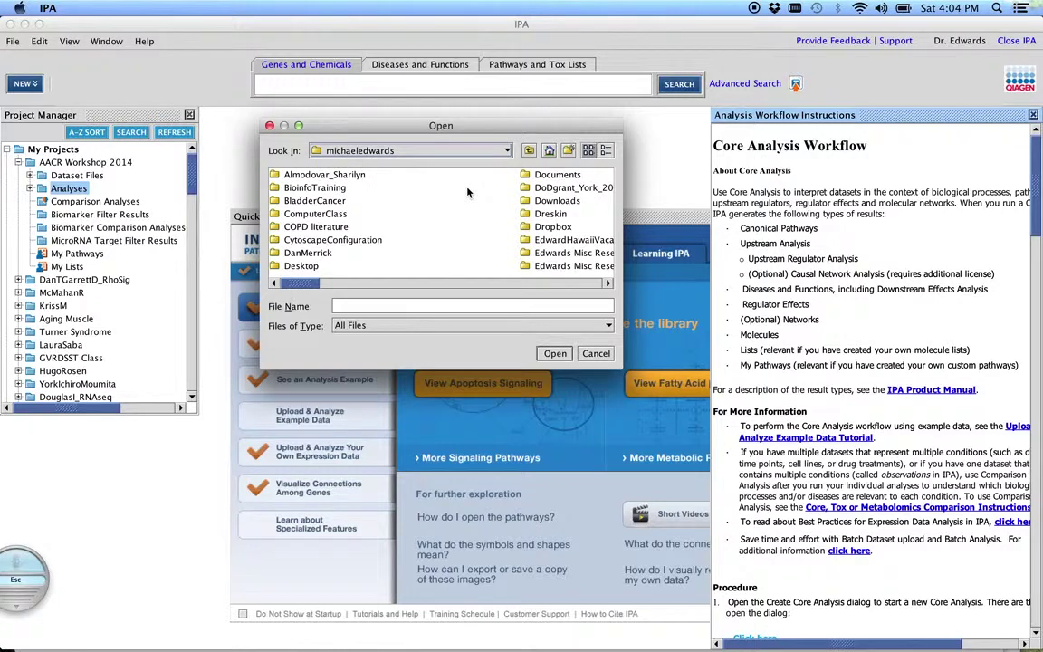
double_click(298, 265)
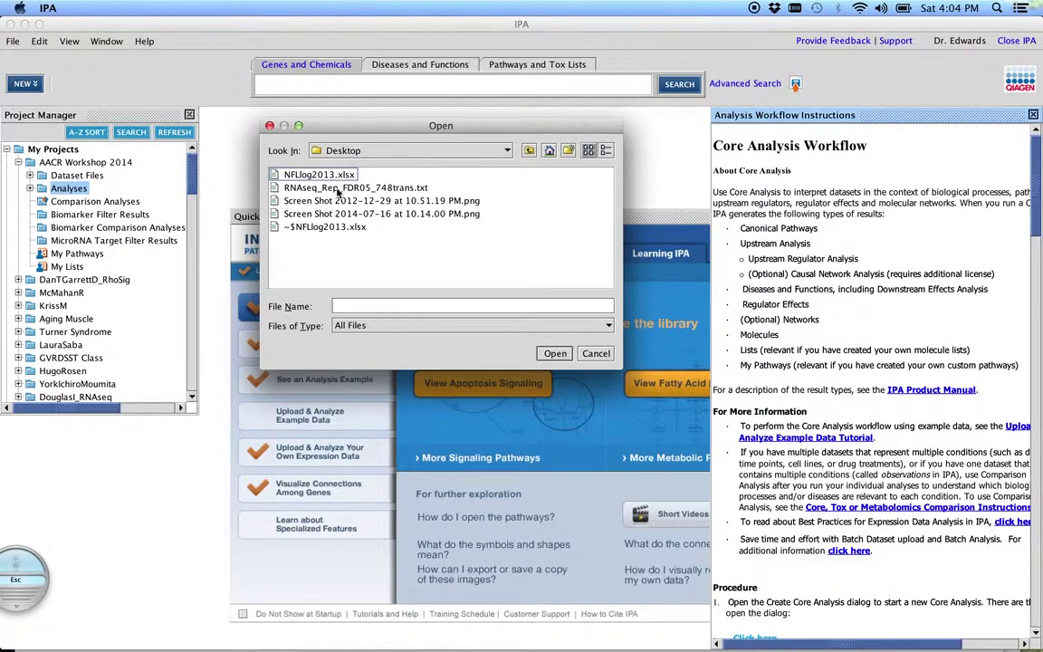
double_click(339, 187)
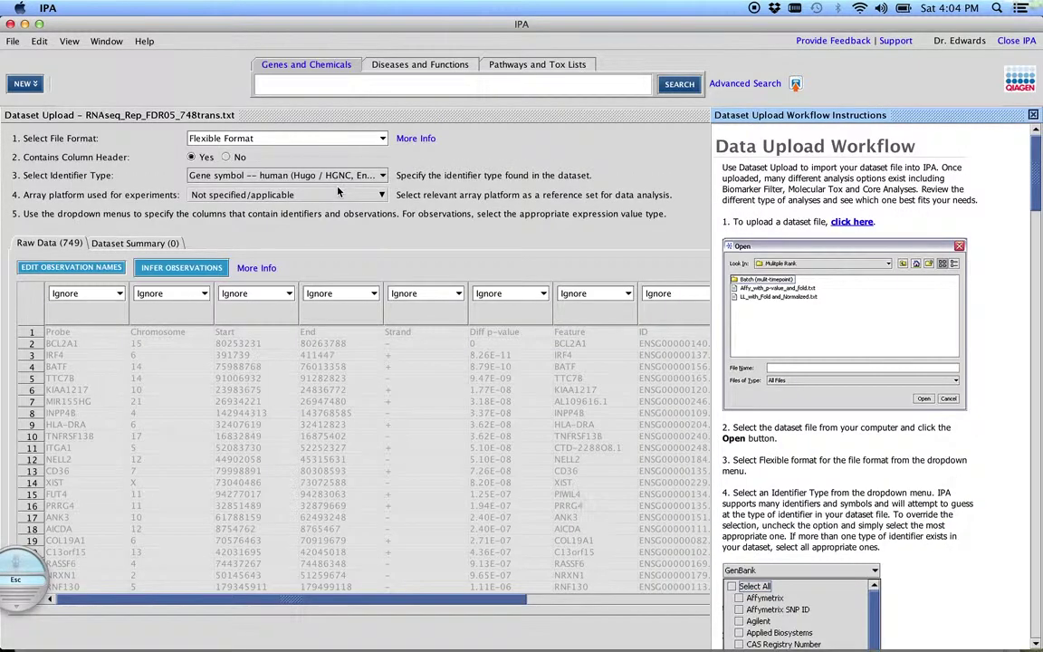
Close the workflow instructions, set the Probe column to ID, and confirm Gene symbol – human identifiers.
click(1033, 115)
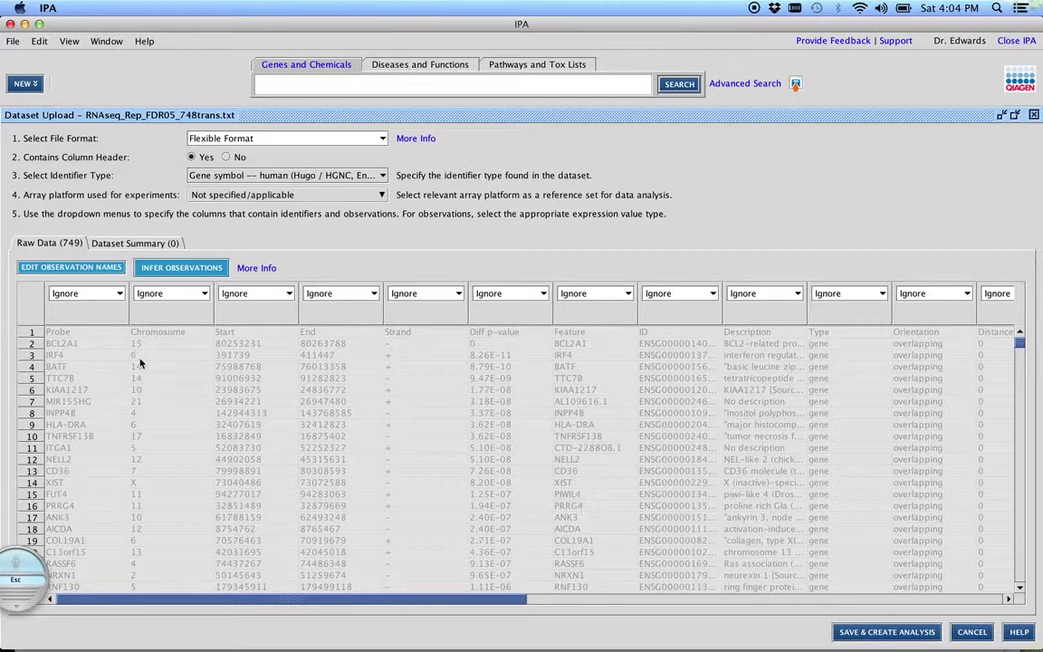
click(114, 294)
click(97, 310)
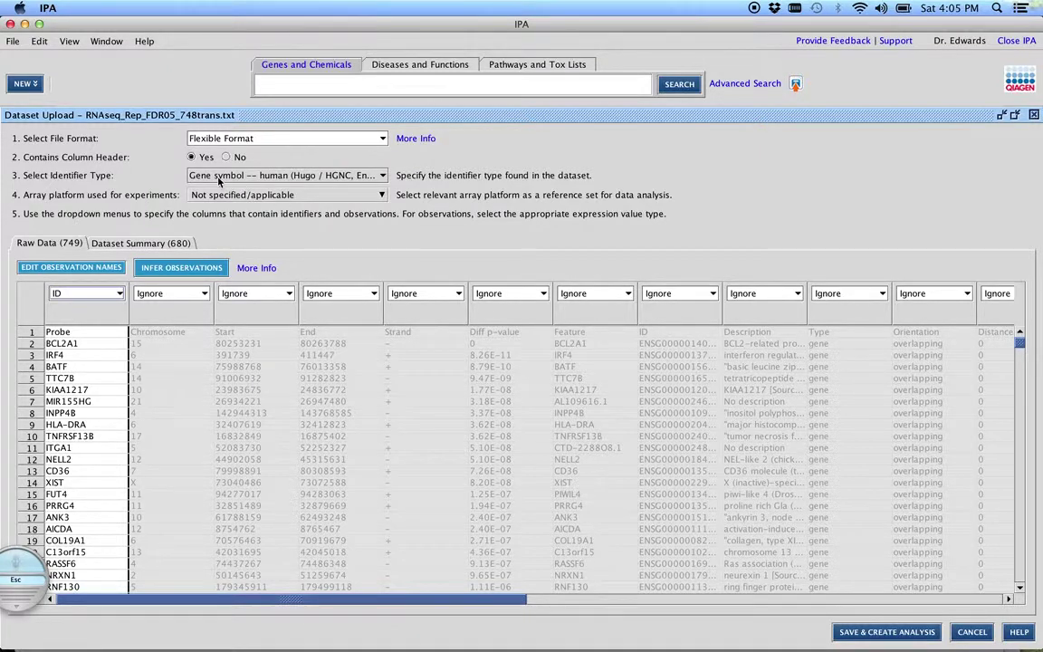
click(383, 176)
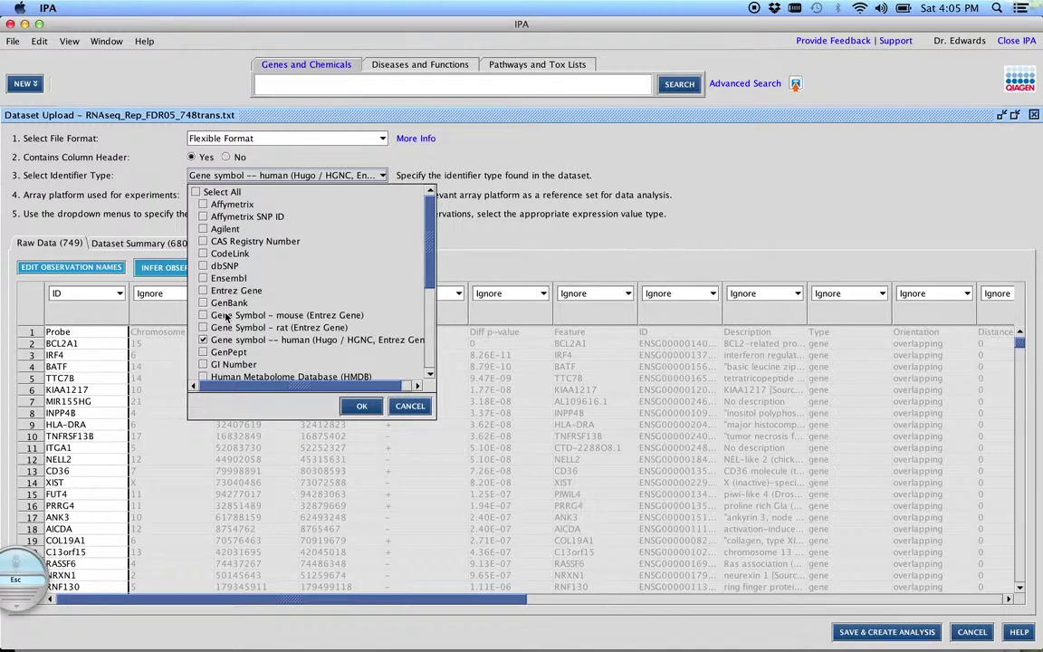
click(362, 406)
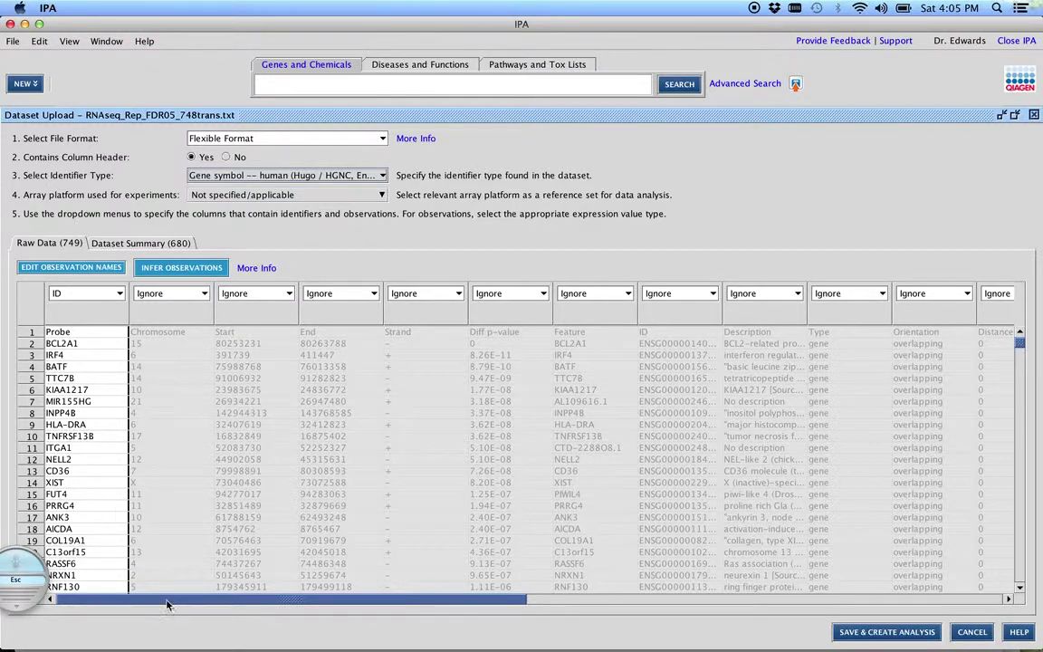
Map Diff p-value to Observation 1 p-value and Log FC ABC-GCB to Observation 1 Log Ratio.
drag(161, 603, 304, 562)
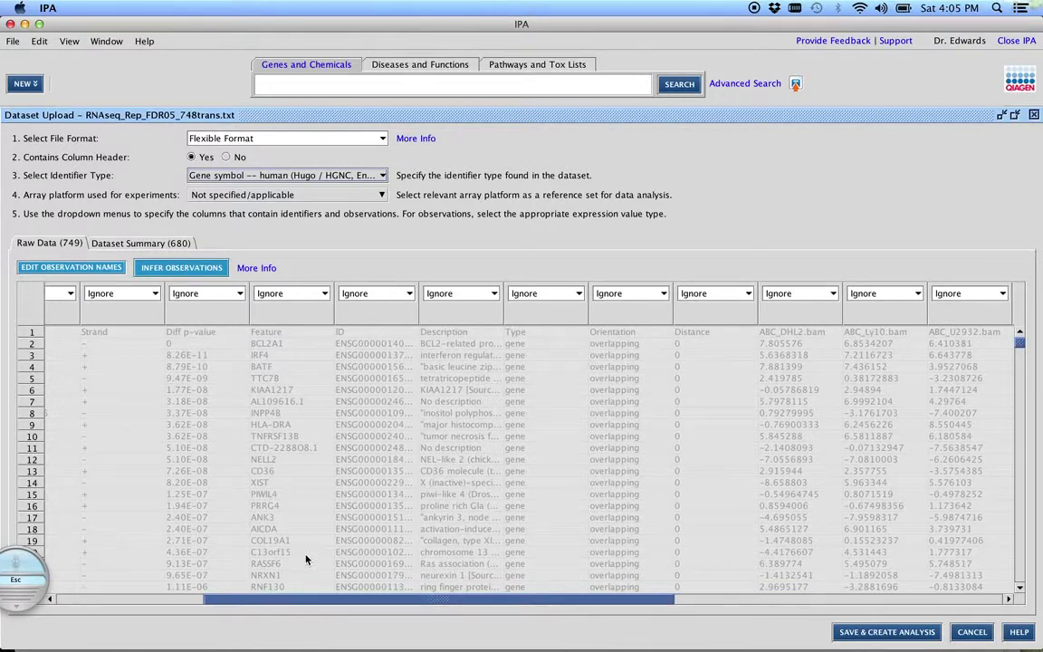
click(239, 293)
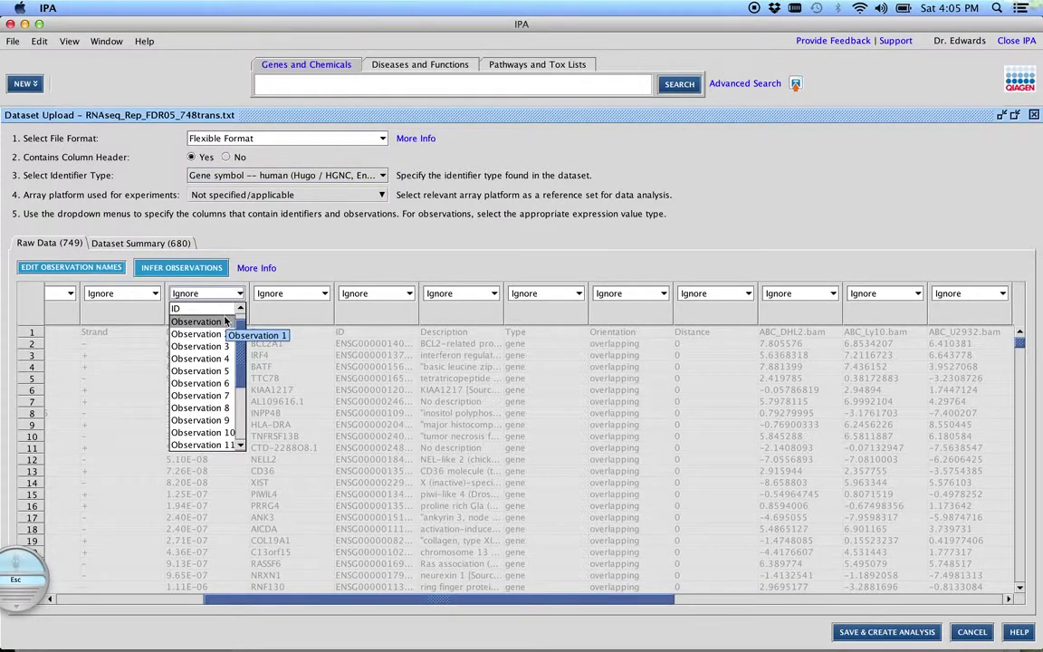
click(226, 321)
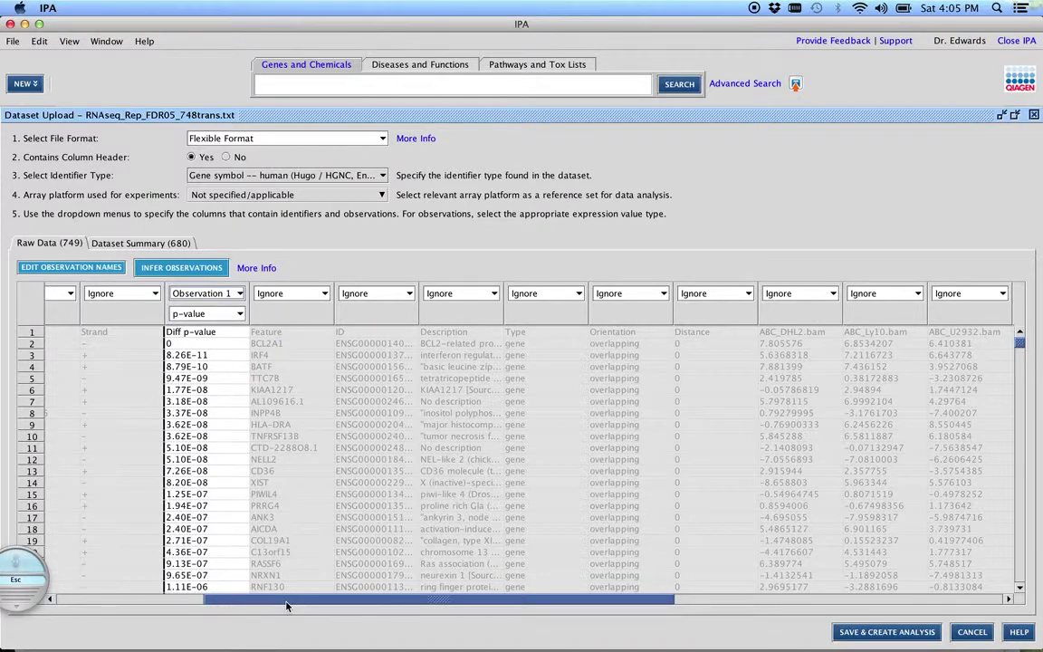
drag(275, 602, 722, 577)
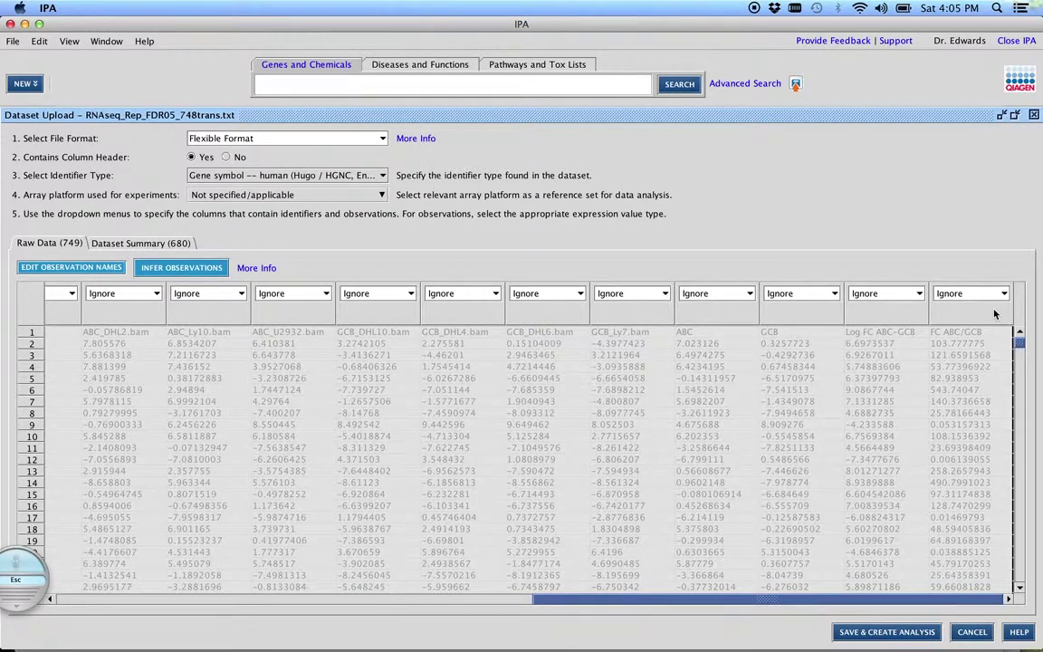
click(921, 295)
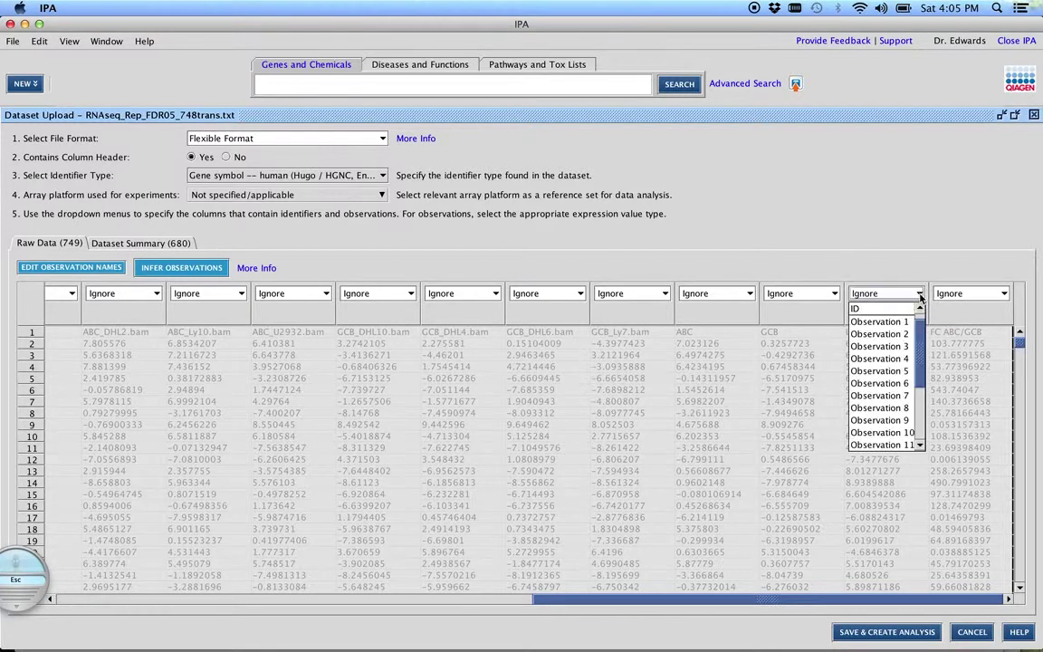
click(902, 321)
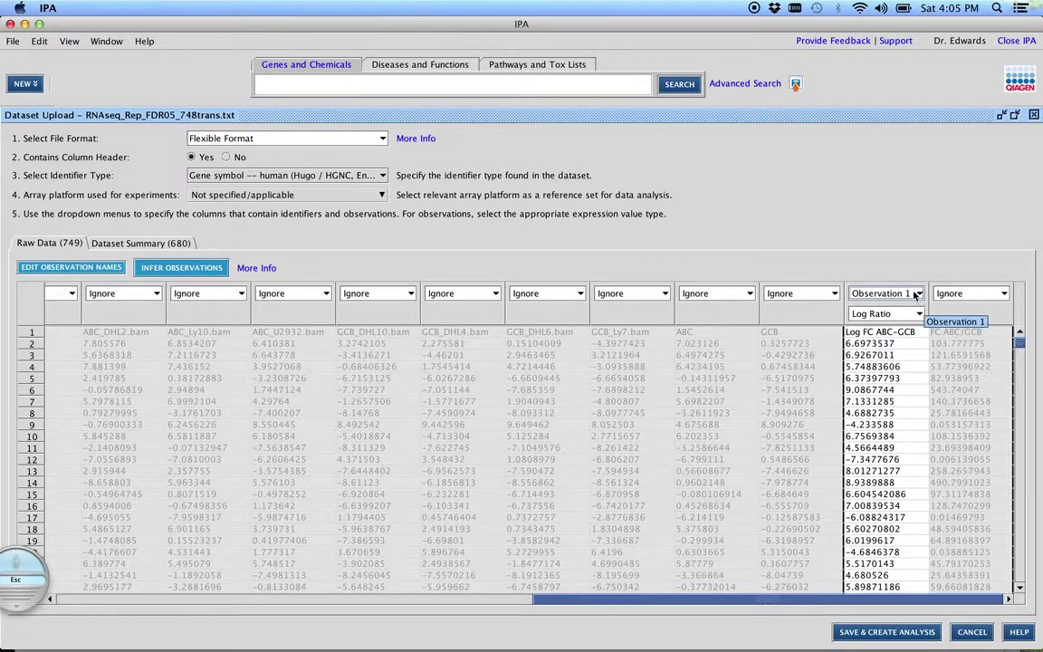
drag(696, 602, 166, 578)
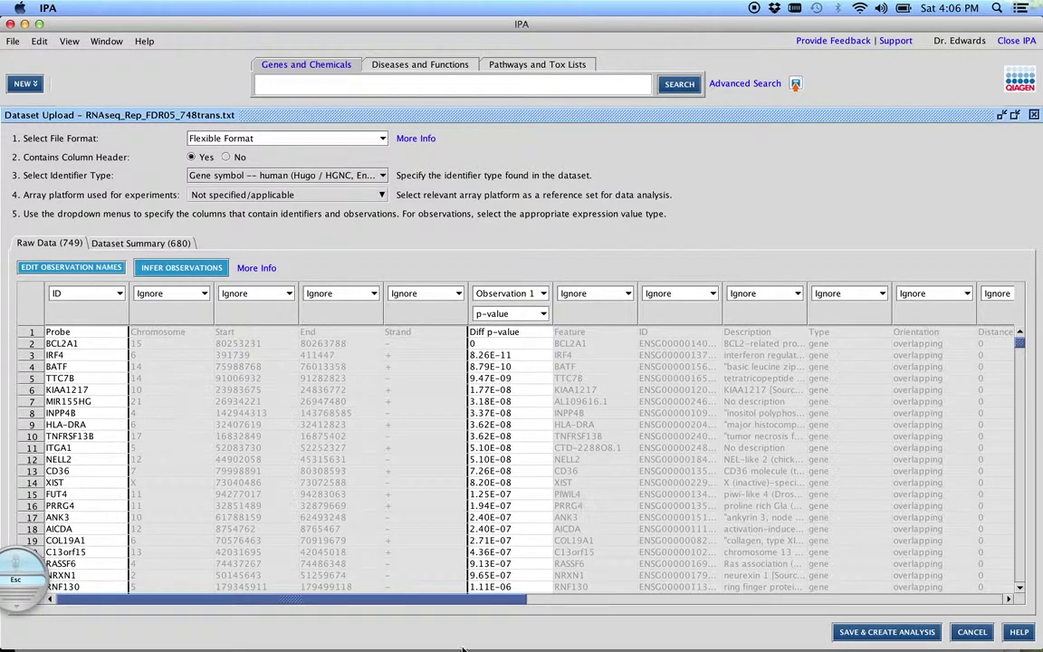
Try saving the dataset under its default name and dismiss the duplicate-name error.
click(908, 636)
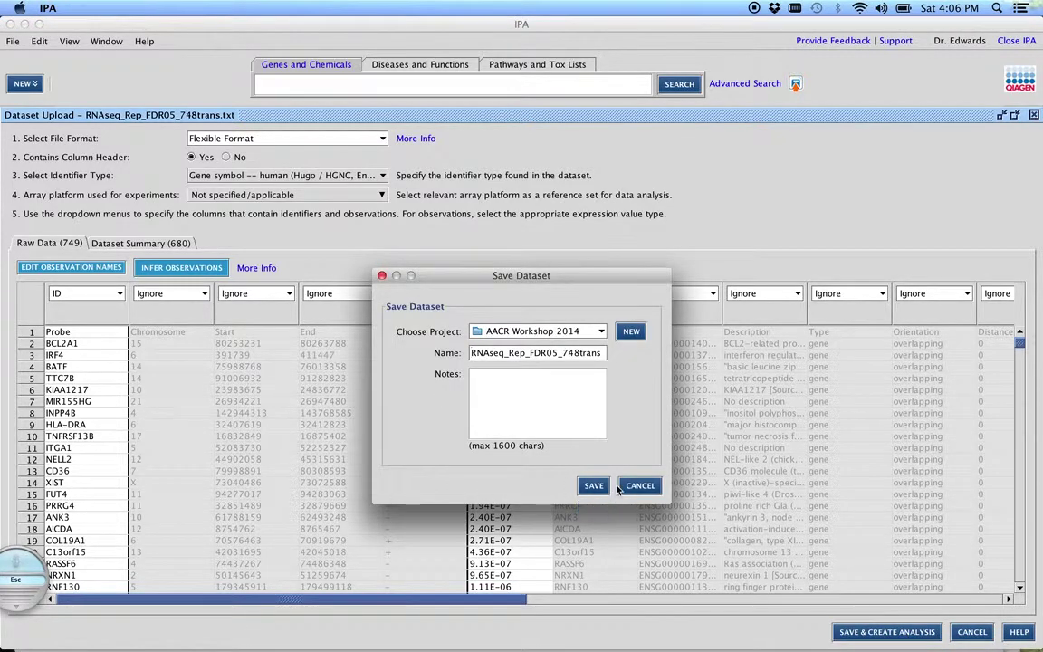
click(595, 487)
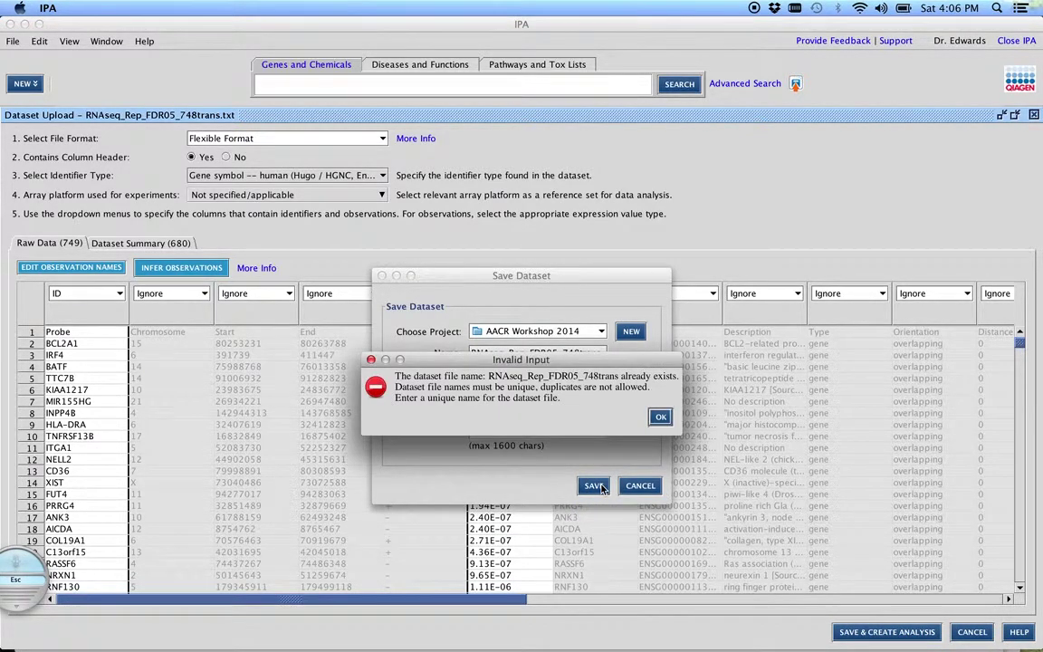
click(661, 418)
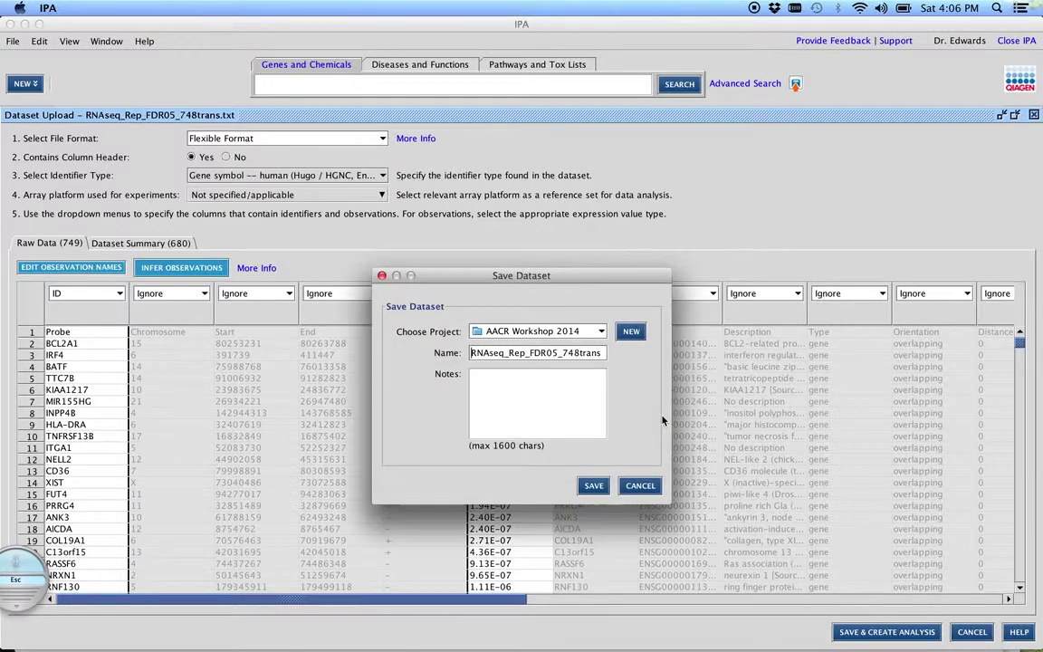
Rename the dataset to RNAseq_ABCvsGBC_FDR05_748trans and save it into AACR Workshop 2014.
click(526, 354)
key(BackSpace)
key(BackSpace)
key(BackSpace)
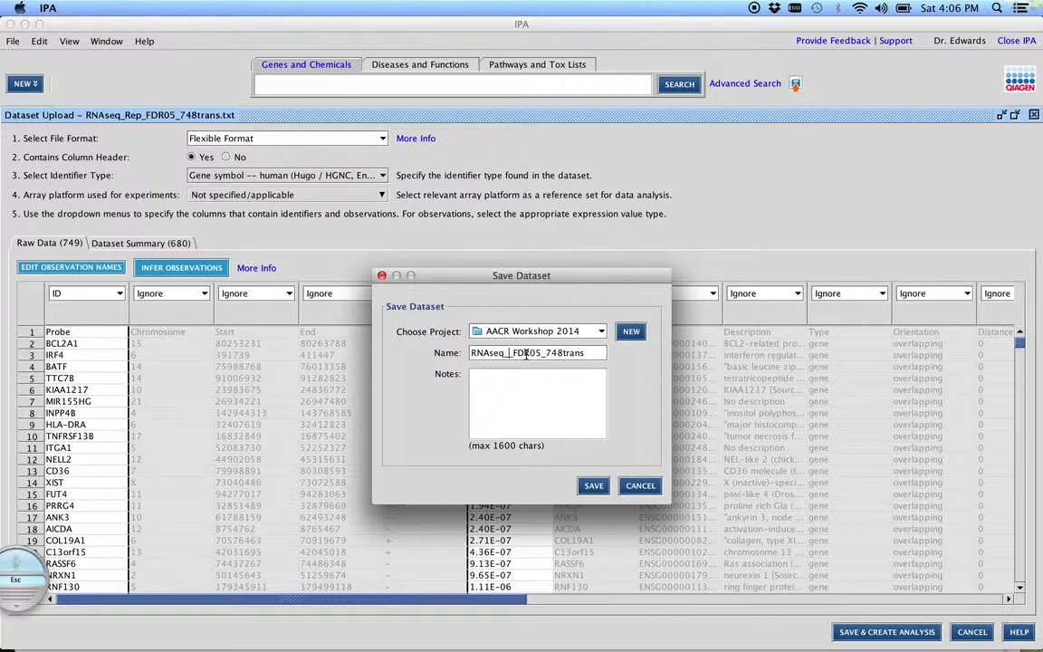
text(ABCs)
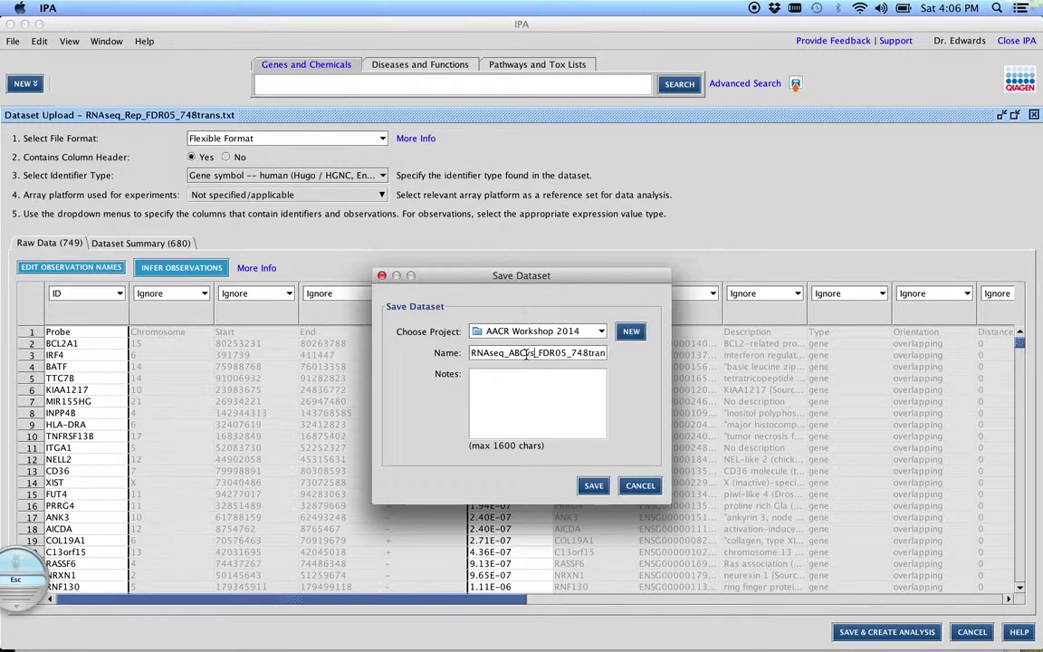
text(GBC)
click(526, 354)
text(v)
click(593, 486)
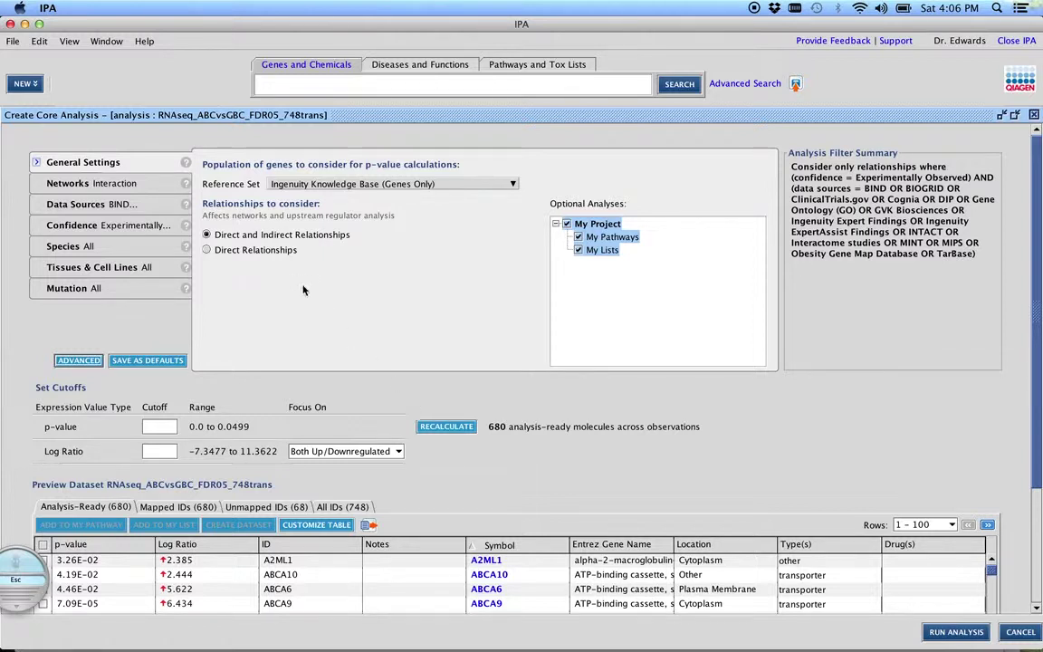
Keep Genes Only as the reference set, then review the Networks and Species settings.
click(513, 184)
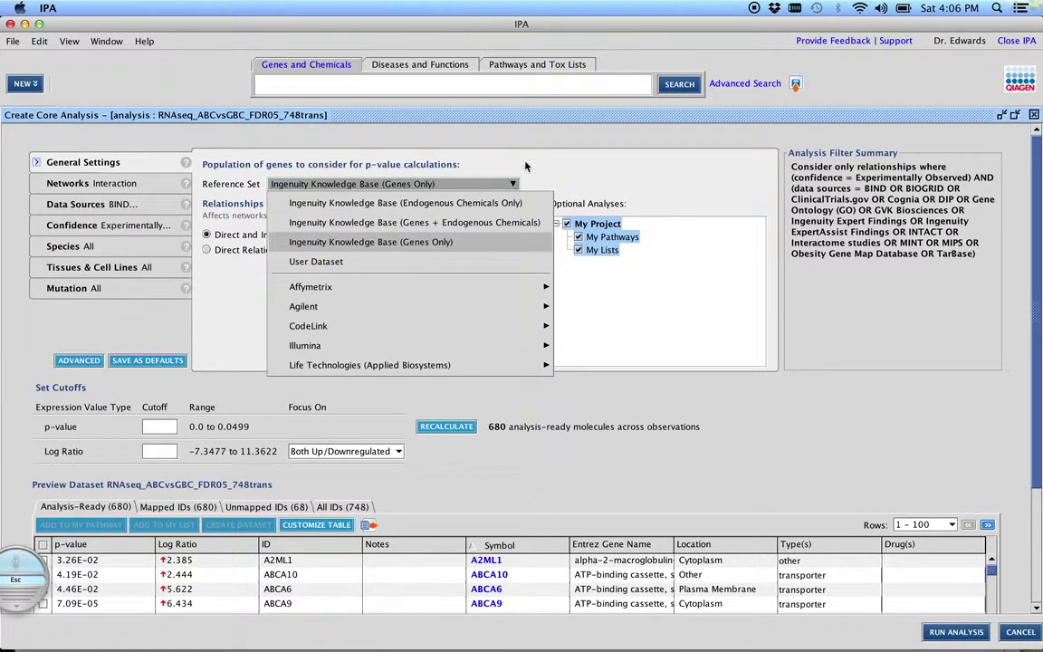
click(483, 123)
click(95, 185)
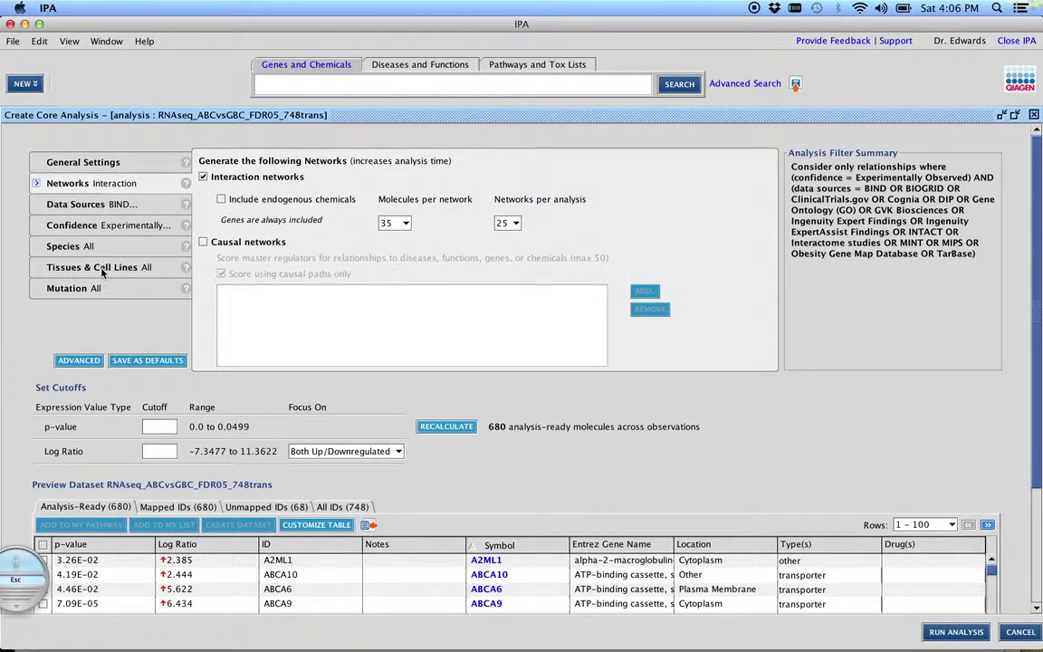
click(89, 243)
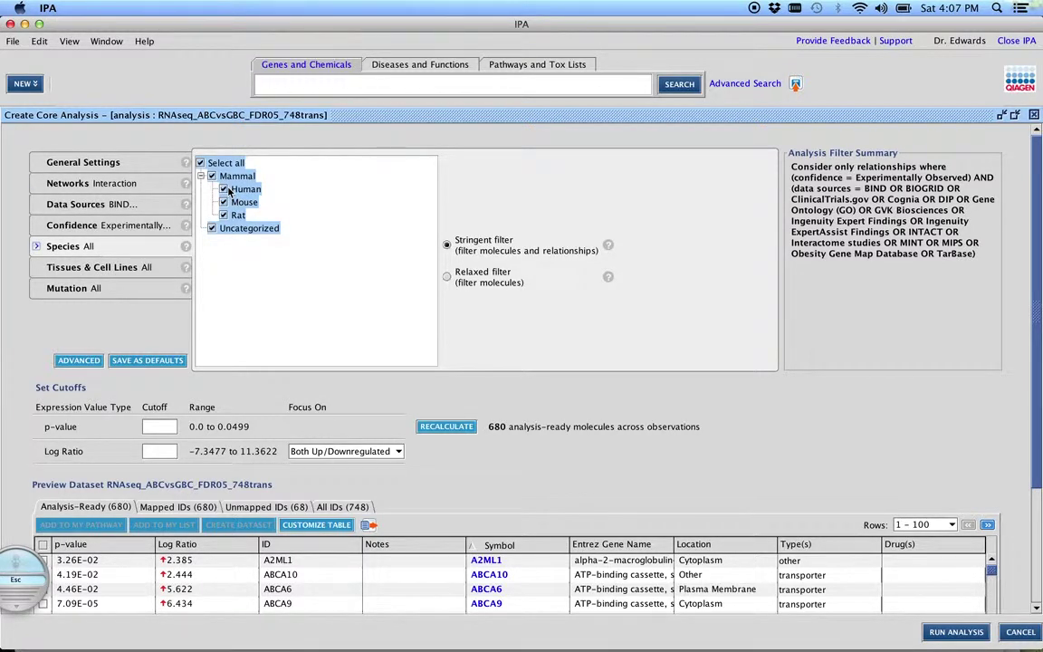
Review the Tissues & Cell Lines filter's Organ Systems and Immune cell lines, leaving everything included.
click(115, 266)
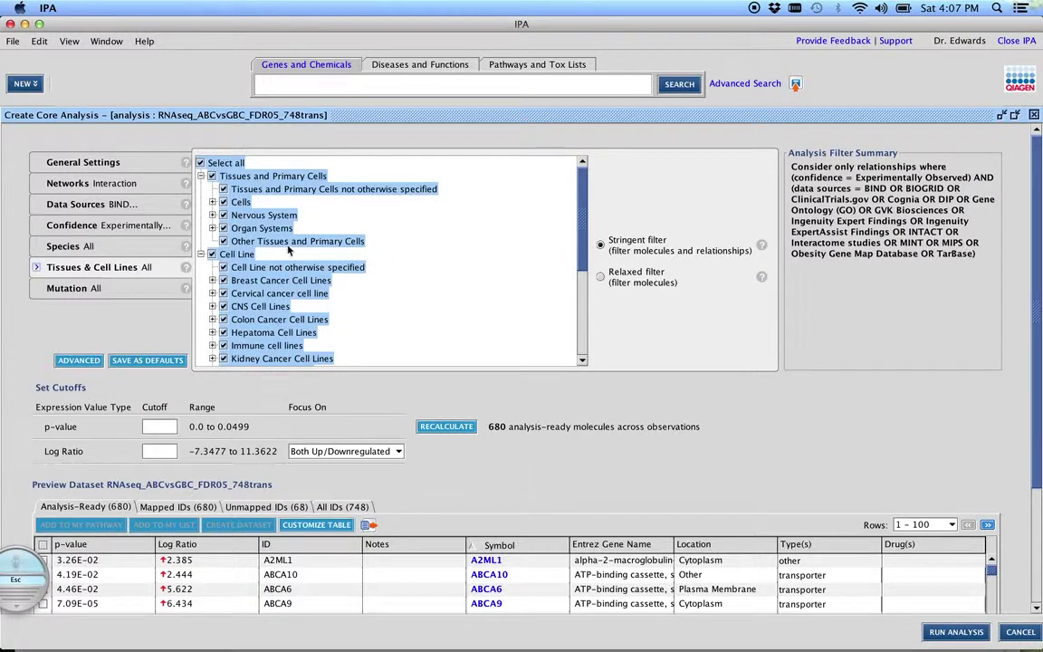
click(212, 228)
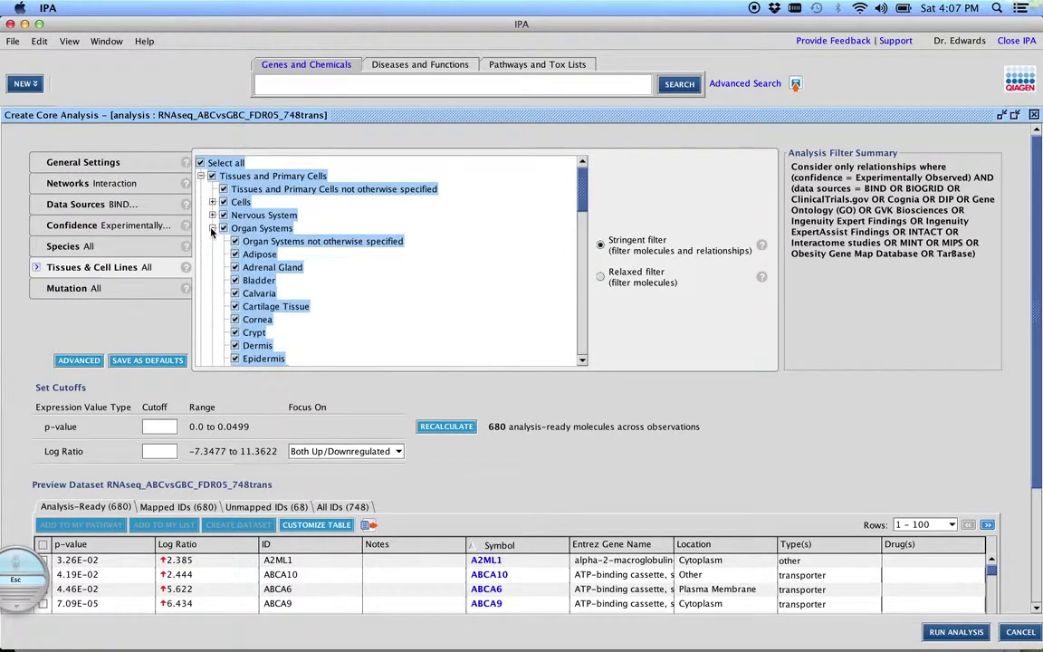
scroll(312, 316, down, 2)
scroll(312, 316, down, 5)
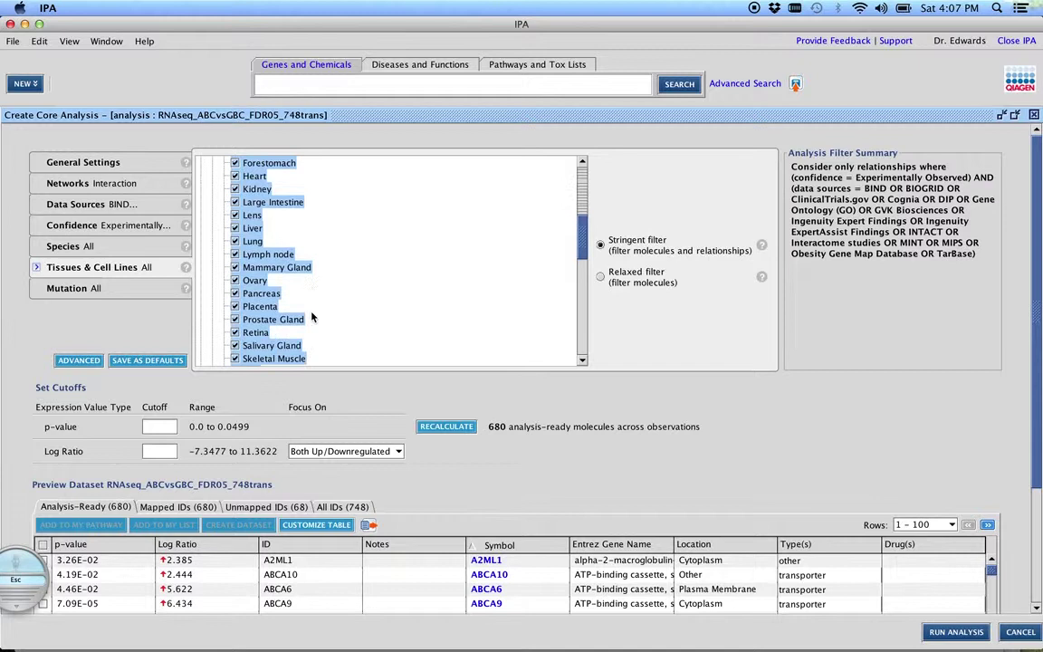
scroll(312, 316, down, 3)
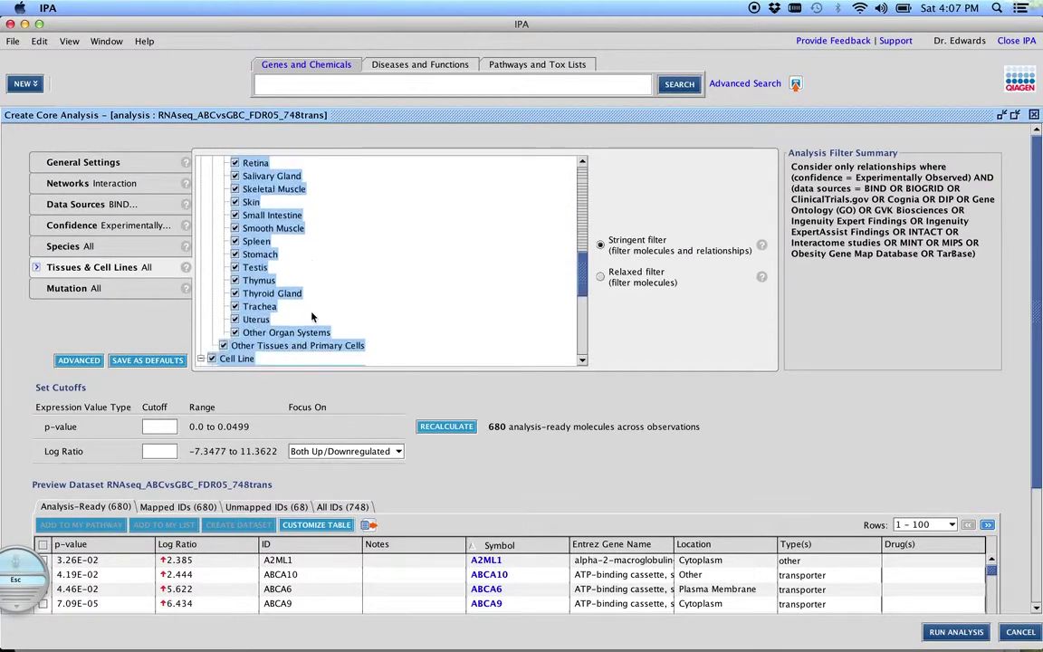
scroll(311, 316, up, 11)
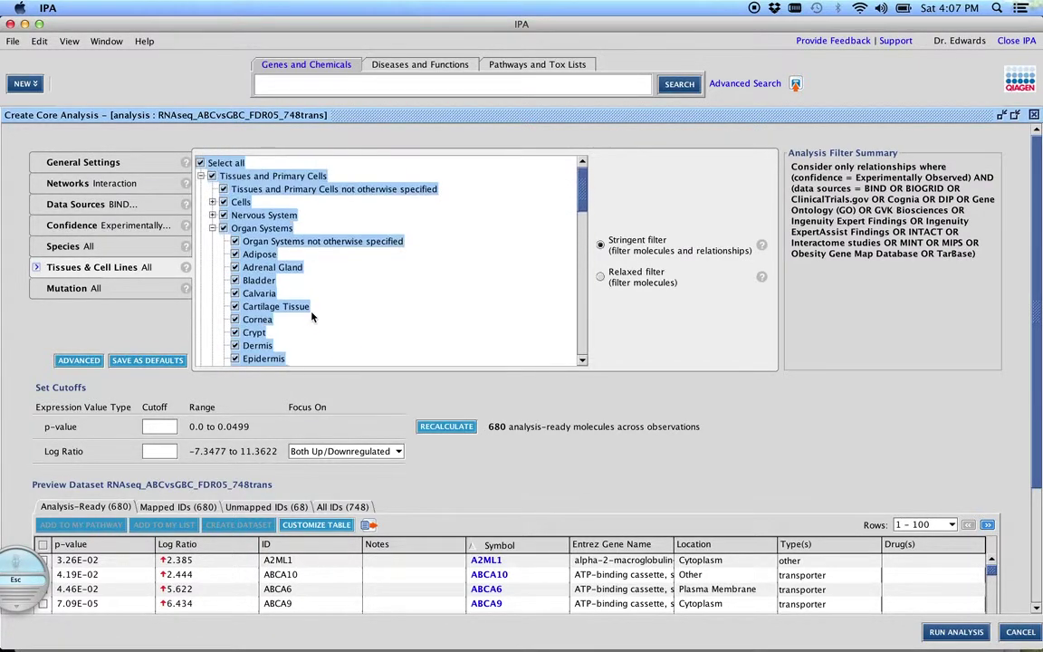
click(212, 228)
scroll(217, 235, down, 4)
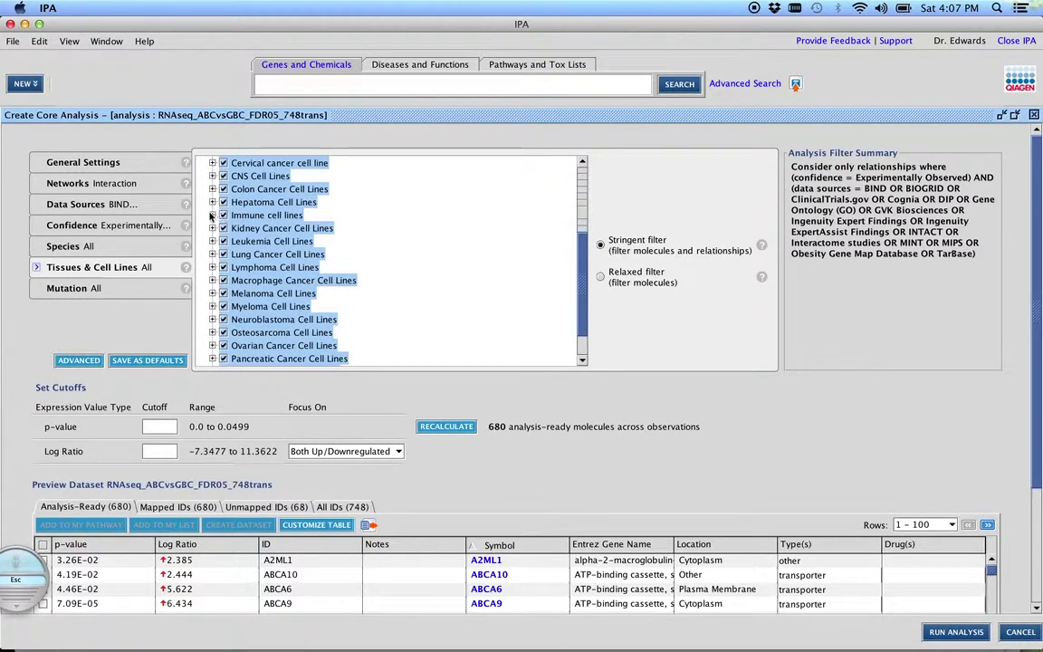
click(212, 214)
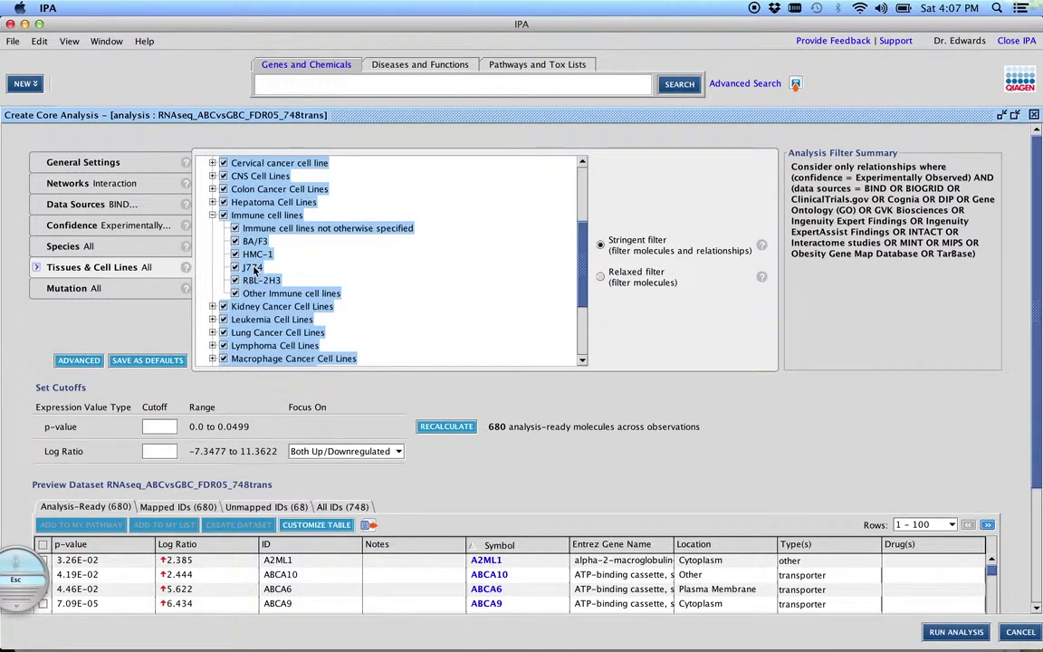
click(212, 215)
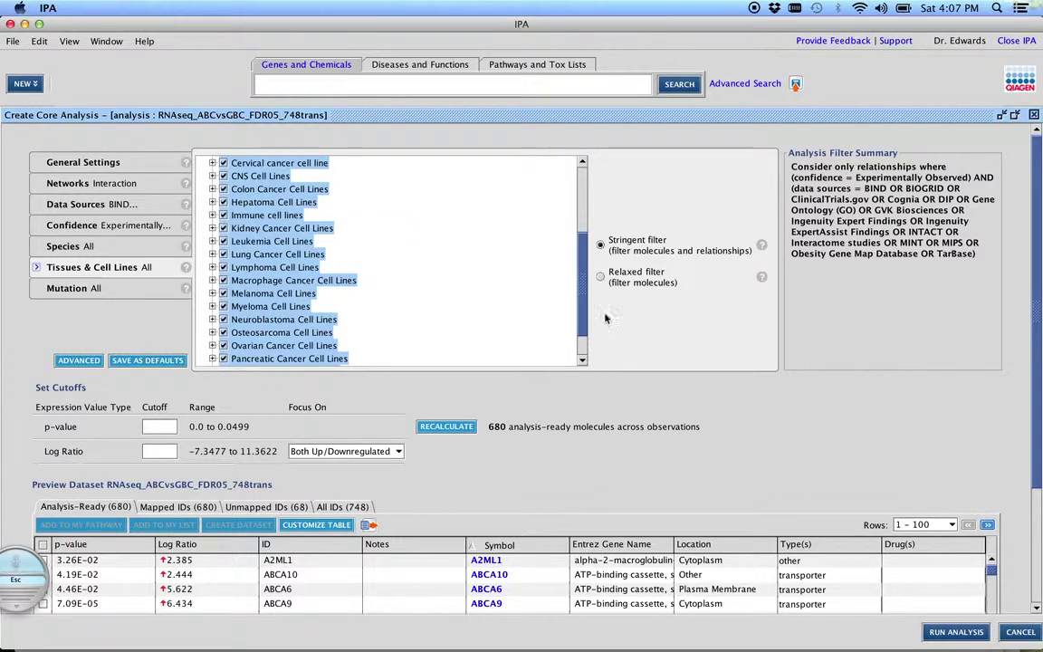
drag(583, 313, 582, 334)
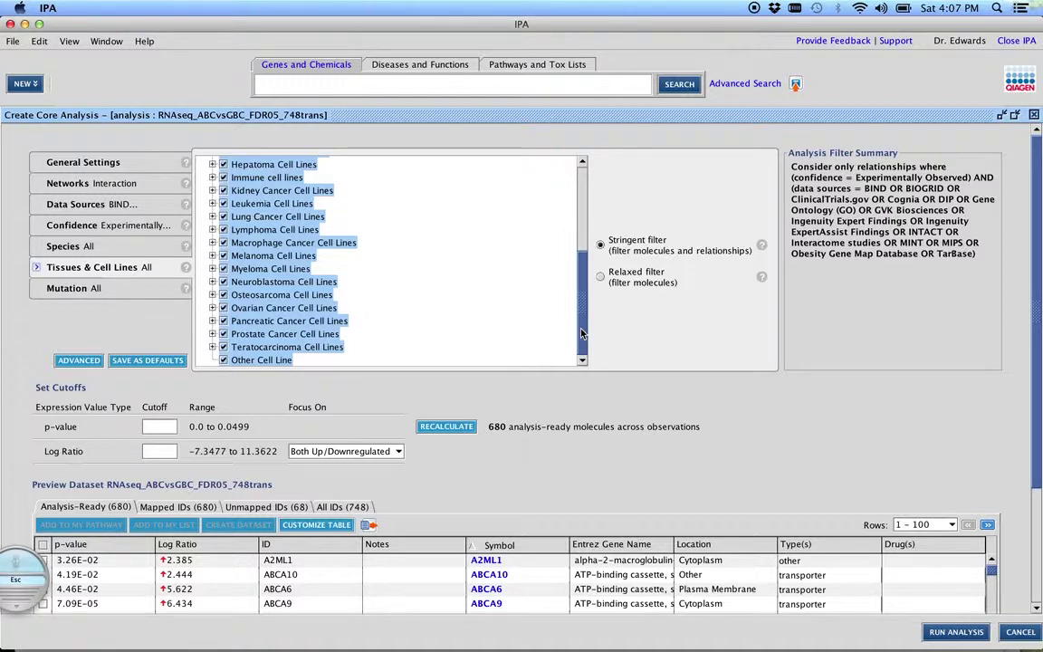
drag(582, 334, 580, 230)
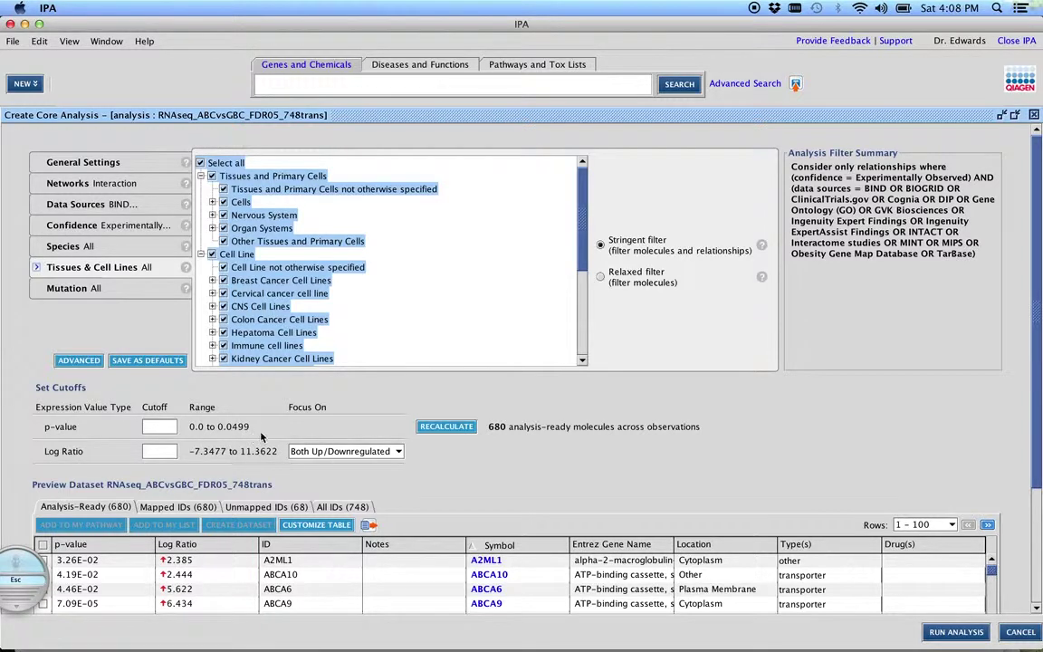
click(161, 423)
click(396, 452)
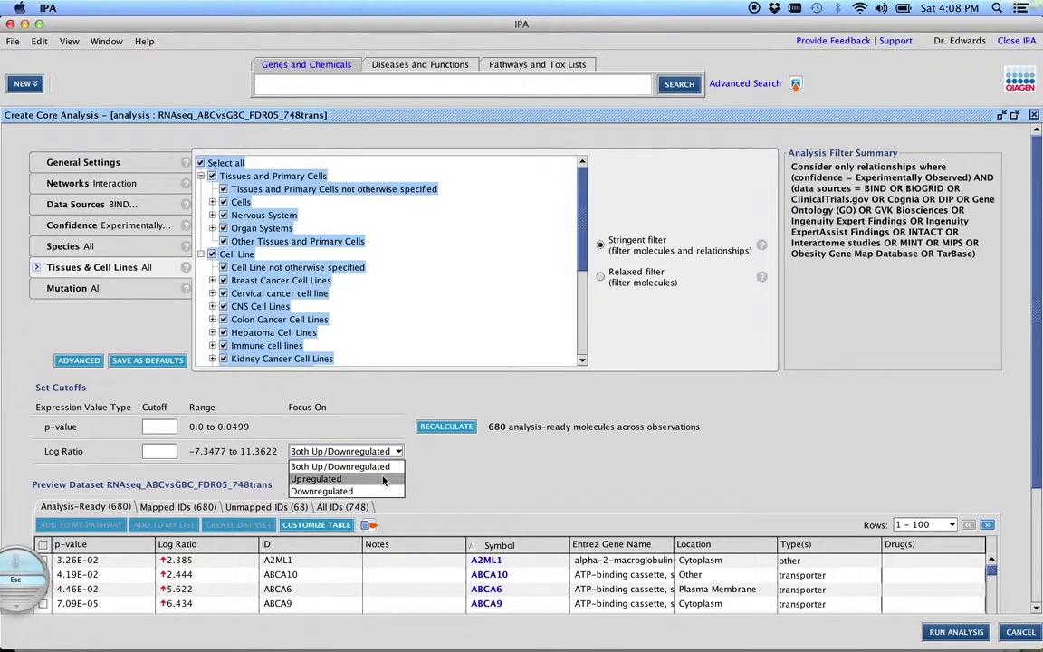
click(498, 456)
scroll(272, 489, down, 1)
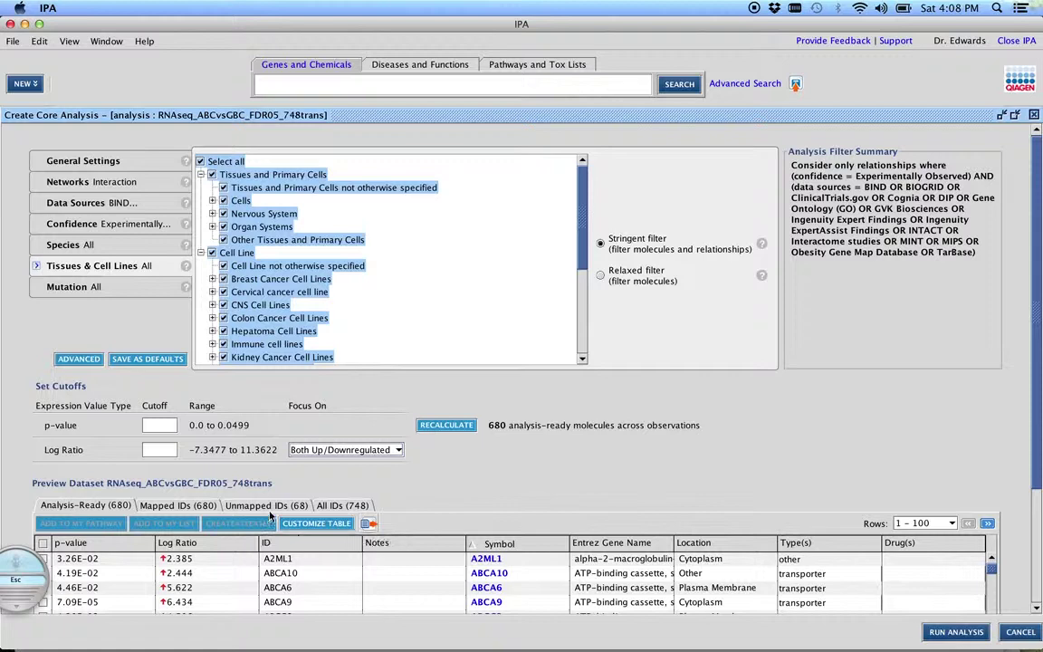
click(272, 507)
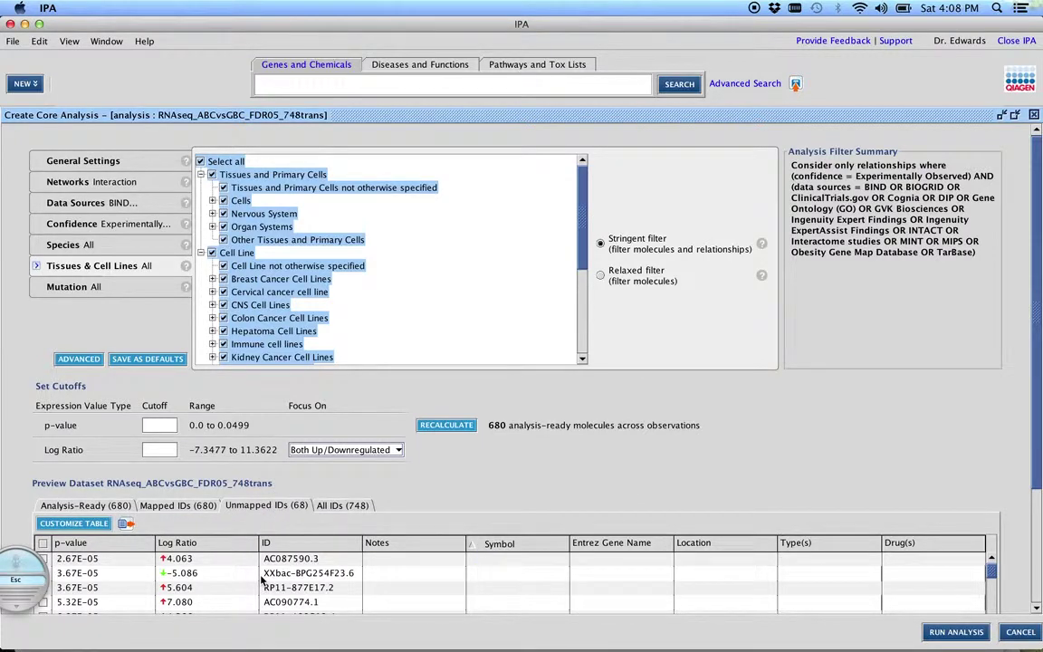
scroll(263, 581, down, 2)
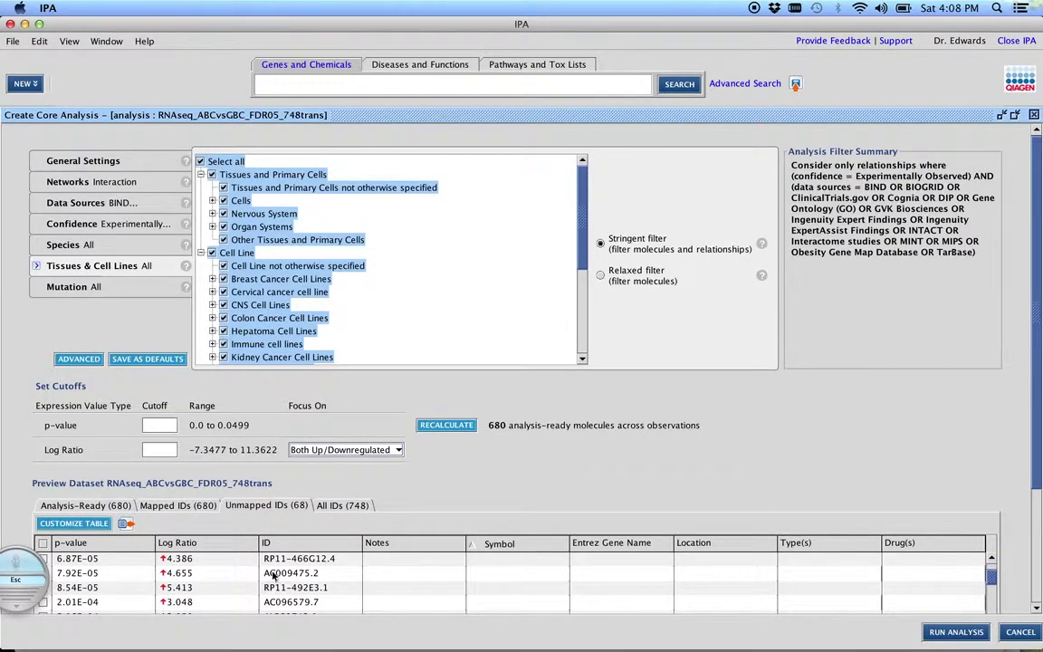
click(112, 508)
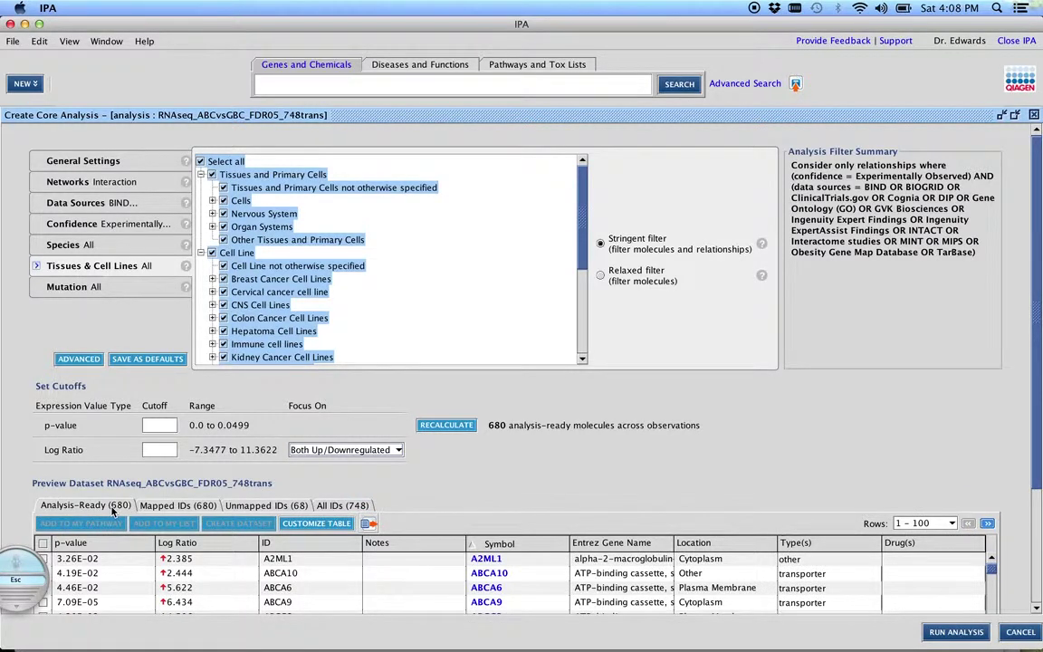
Submit the core analysis, keeping AACR Workshop 2014 selected as its project.
click(974, 638)
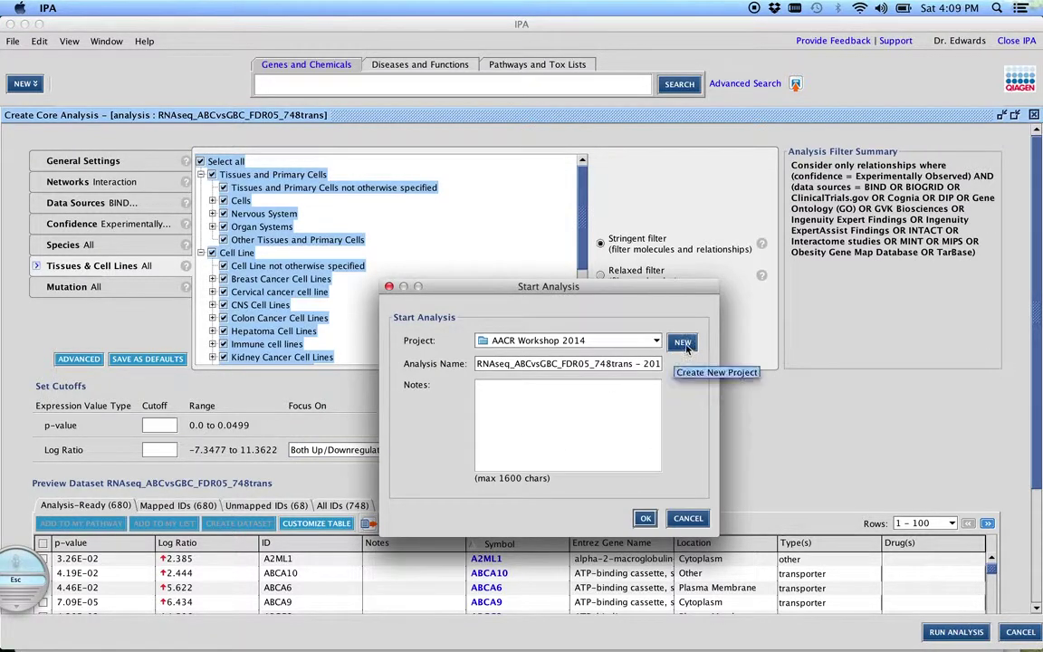
click(658, 340)
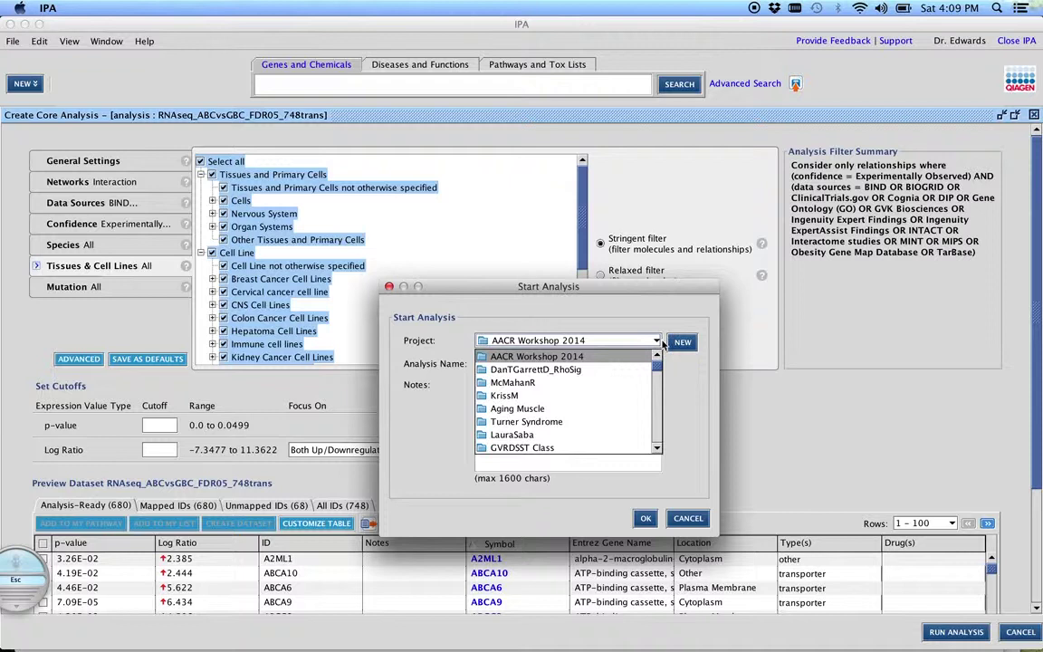
click(552, 356)
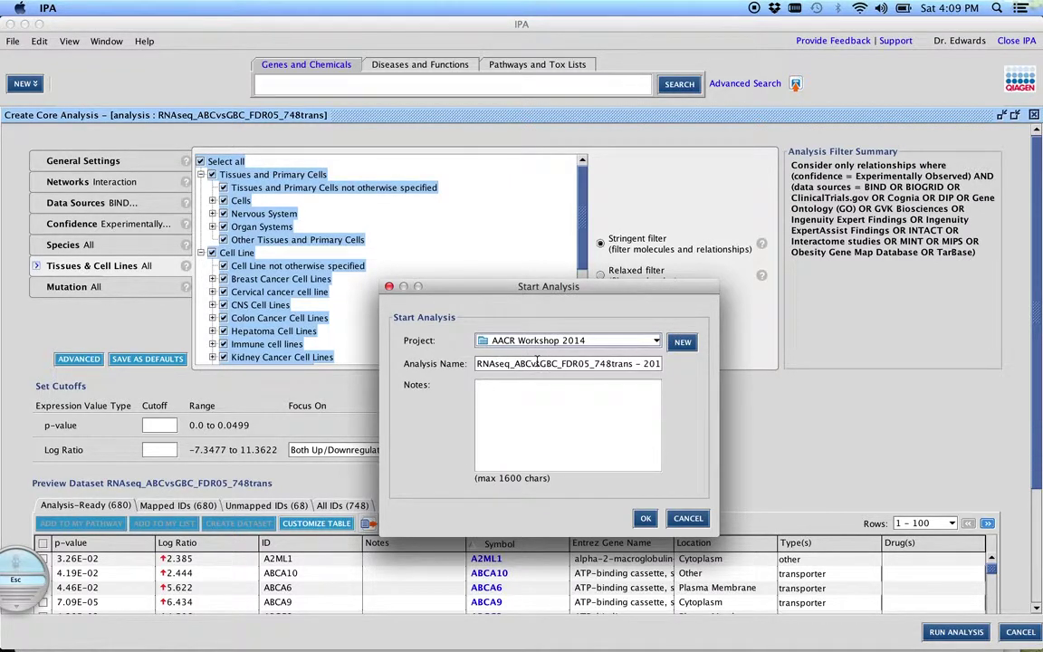
click(646, 518)
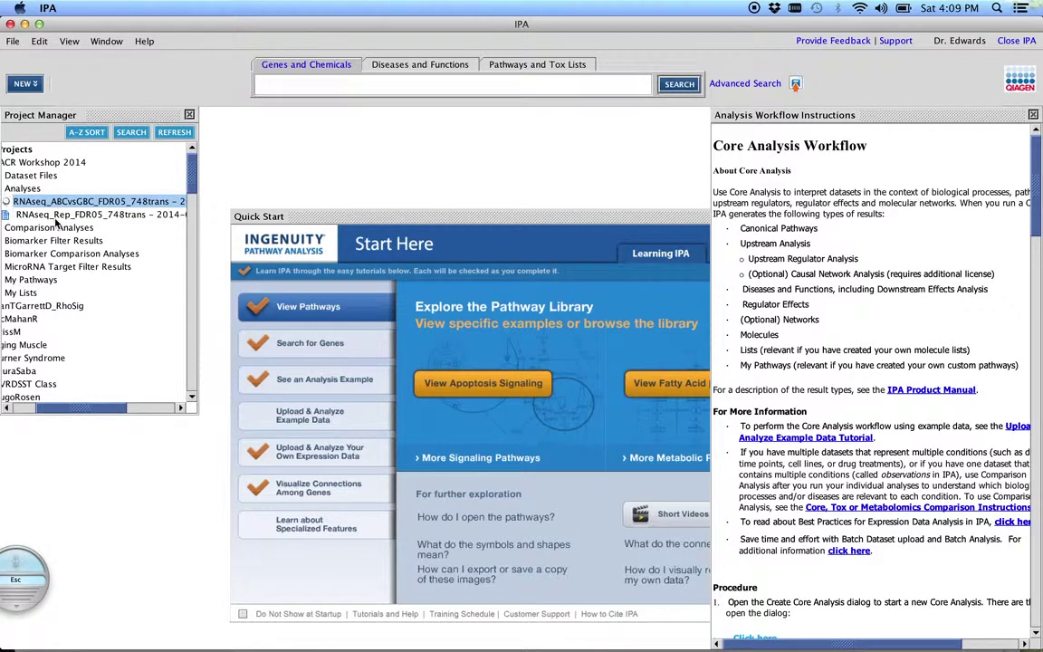
Open the 2014-07-09 RNAseq_Rep_FDR05_748trans analysis results from Project Manager.
double_click(65, 215)
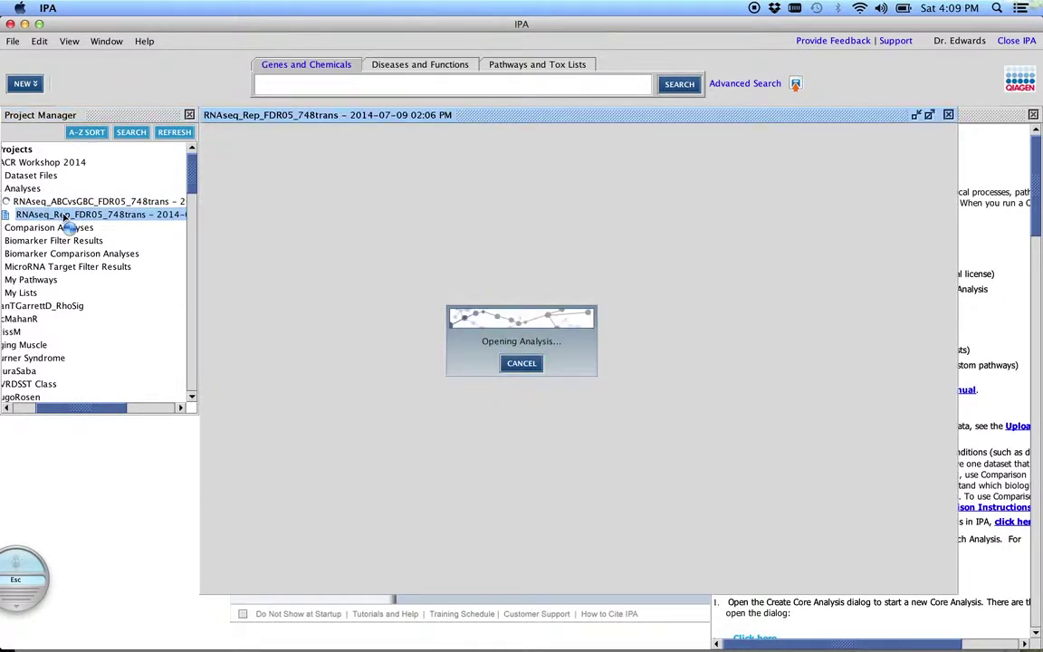